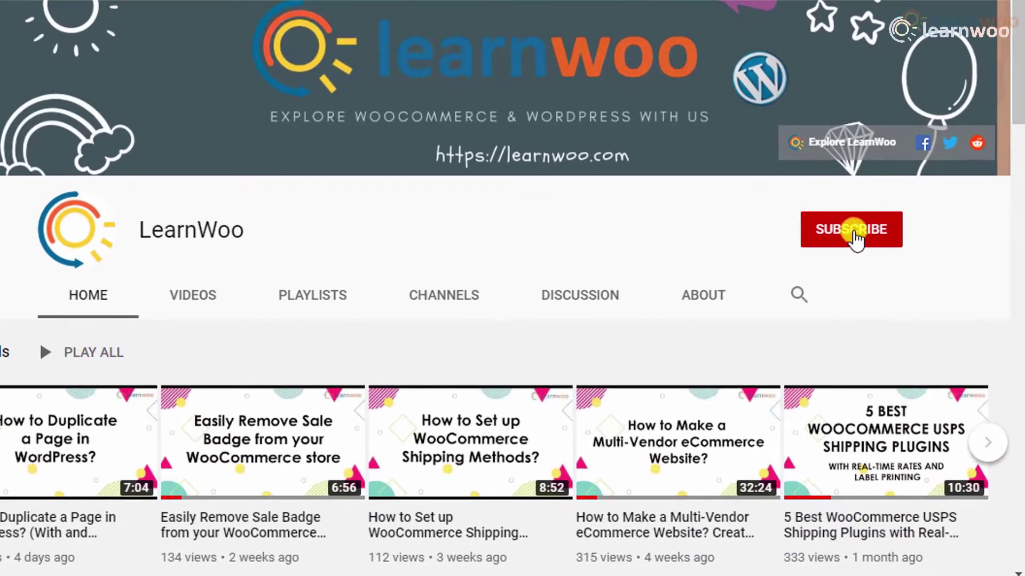
Subscribe to the LearnWoo channel and set its notifications to All.
{"action": "left_click", "coordinate": [854, 234]}
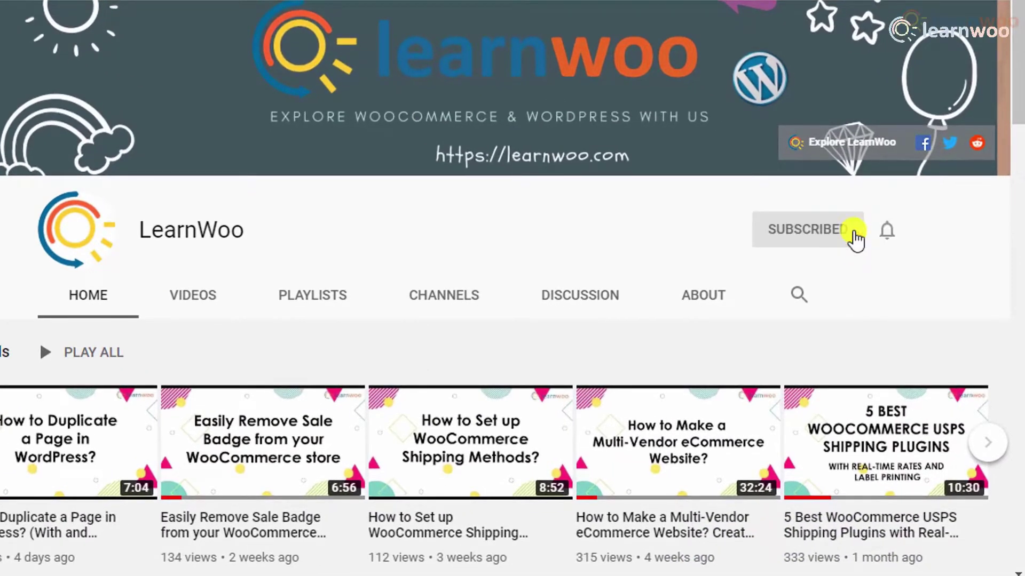
{"action": "left_click", "coordinate": [886, 232]}
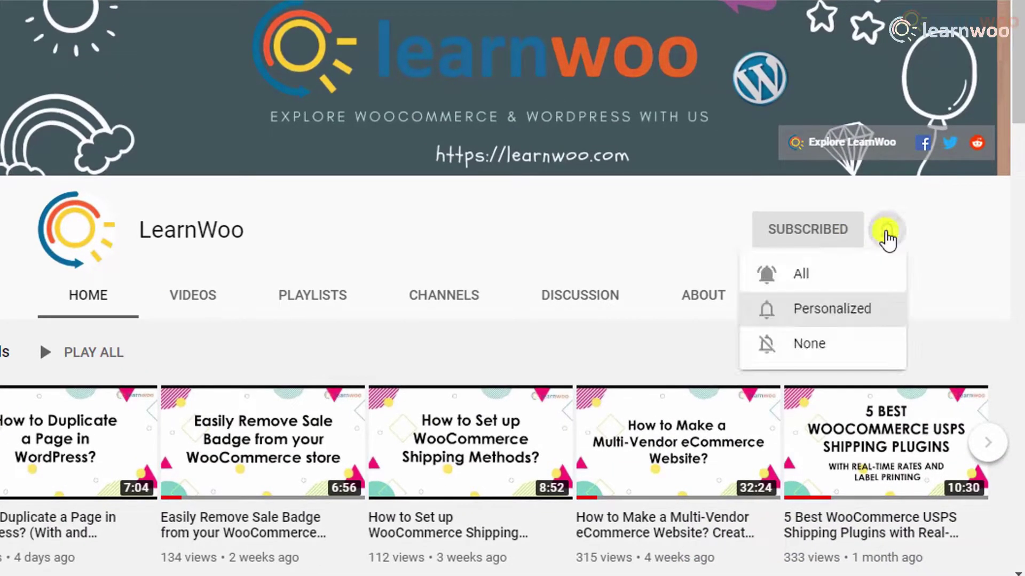
{"action": "left_click", "coordinate": [876, 274]}
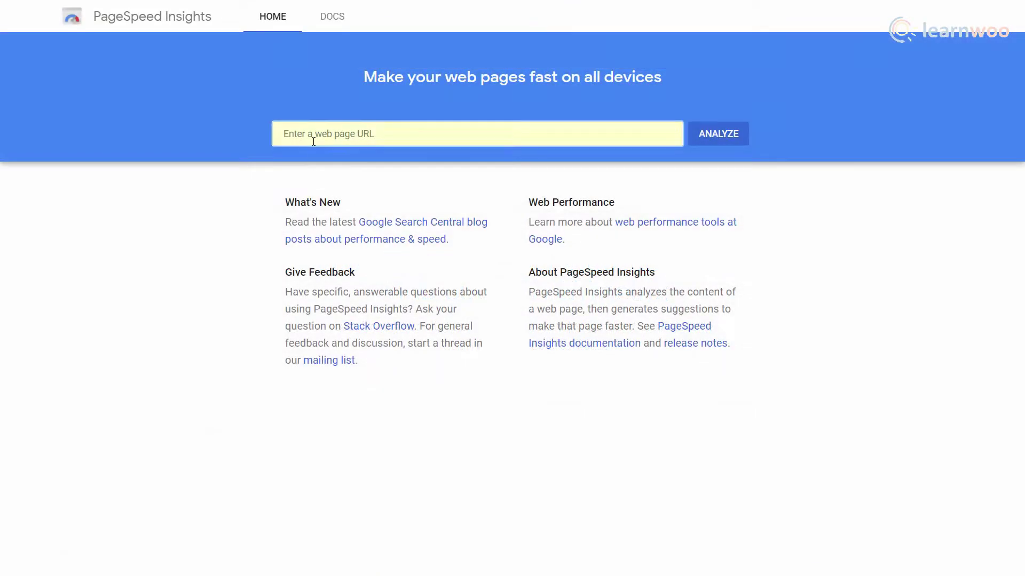
{"action": "right_click", "coordinate": [312, 142]}
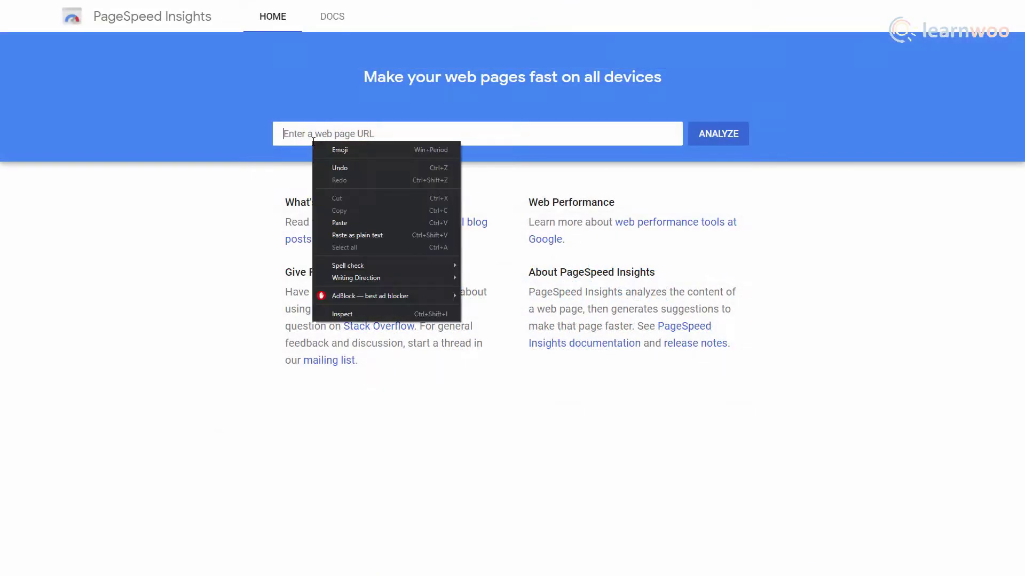
{"action": "left_click", "coordinate": [351, 222]}
{"action": "left_click", "coordinate": [704, 142]}
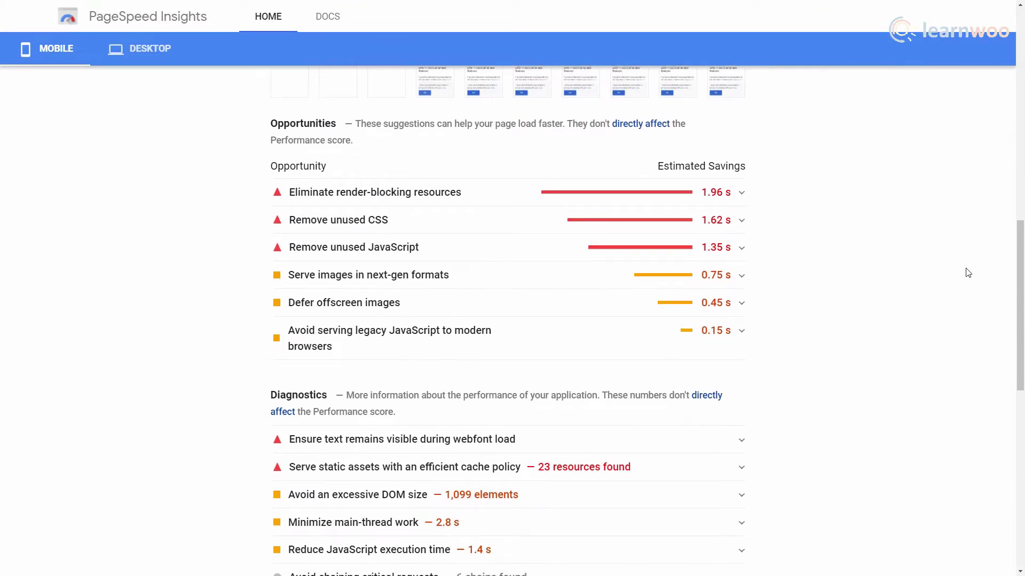
Expand Passed audits and Preload key requests, then bring up the newspaper.woff link's menu.
{"action": "scroll", "coordinate": [968, 273], "scroll_direction": "down", "scroll_amount": 5}
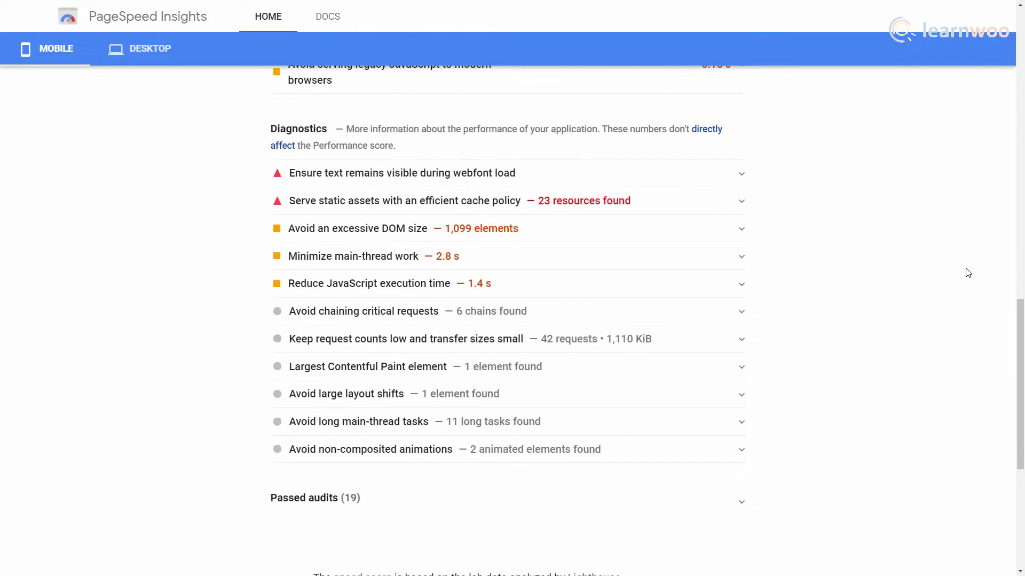
{"action": "scroll", "coordinate": [968, 272], "scroll_direction": "down", "scroll_amount": 2}
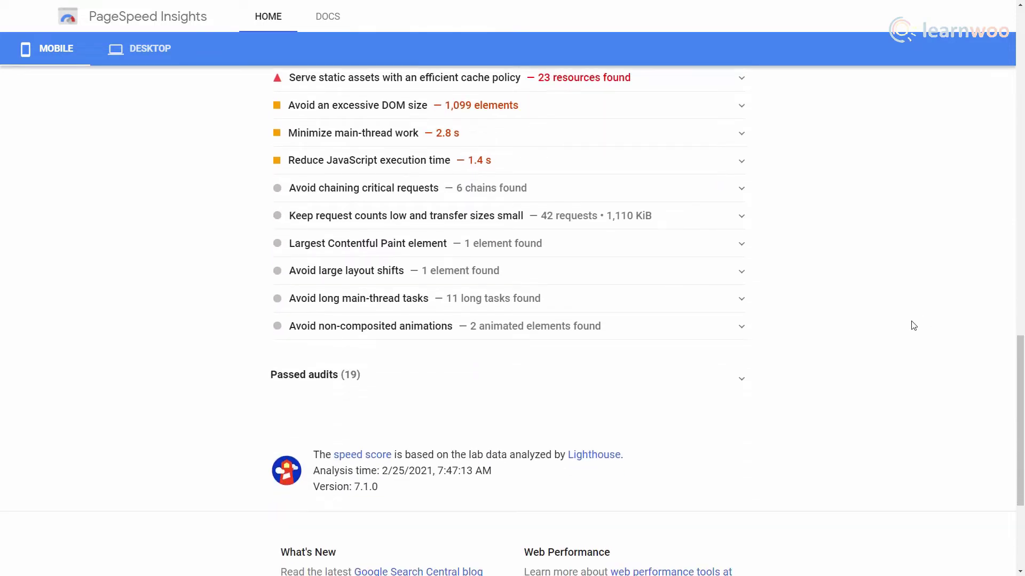
{"action": "left_click", "coordinate": [741, 376]}
{"action": "scroll", "coordinate": [848, 364], "scroll_direction": "down", "scroll_amount": 2}
{"action": "scroll", "coordinate": [848, 364], "scroll_direction": "down", "scroll_amount": 5}
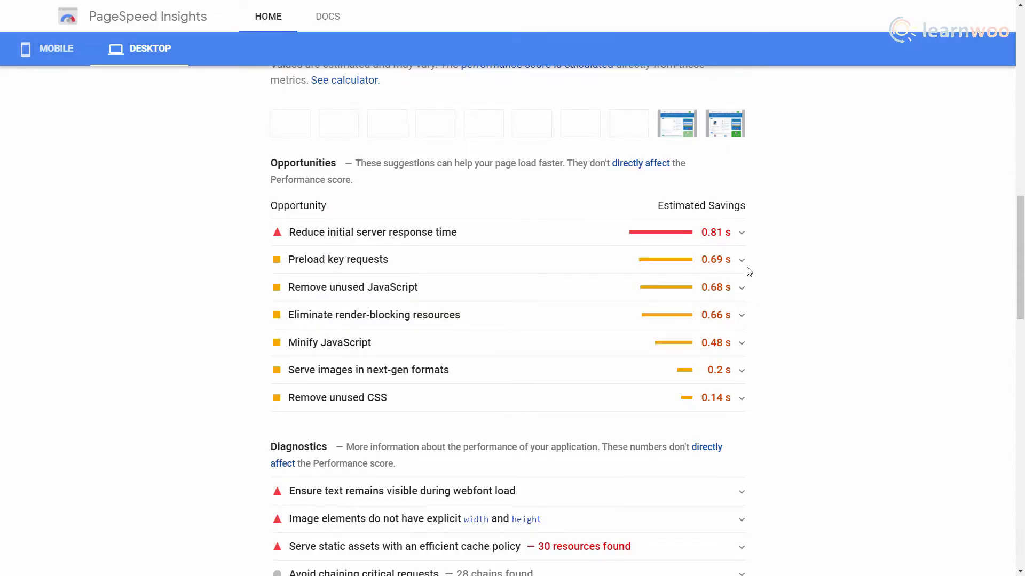
{"action": "left_click", "coordinate": [742, 264]}
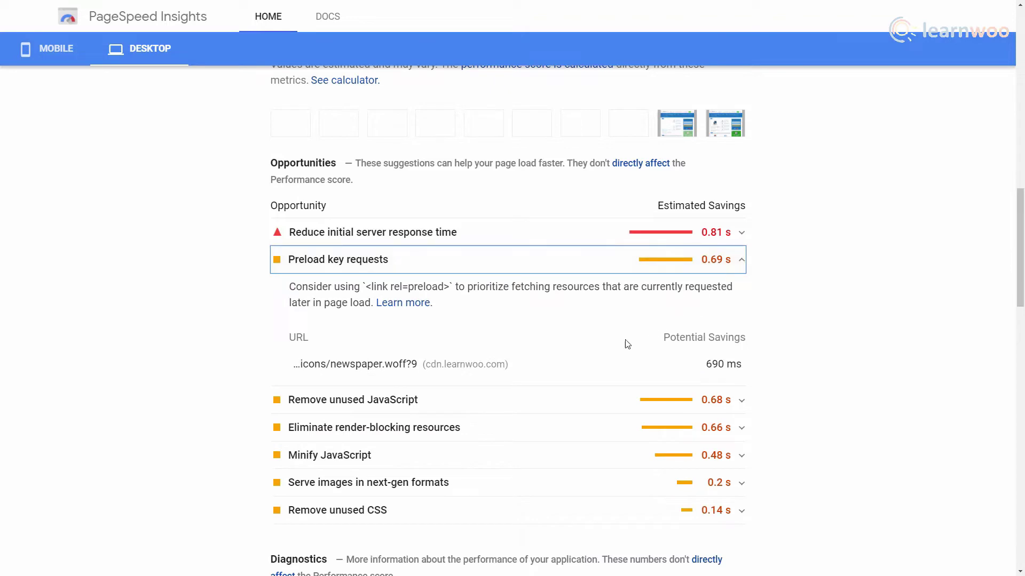
{"action": "right_click", "coordinate": [407, 367]}
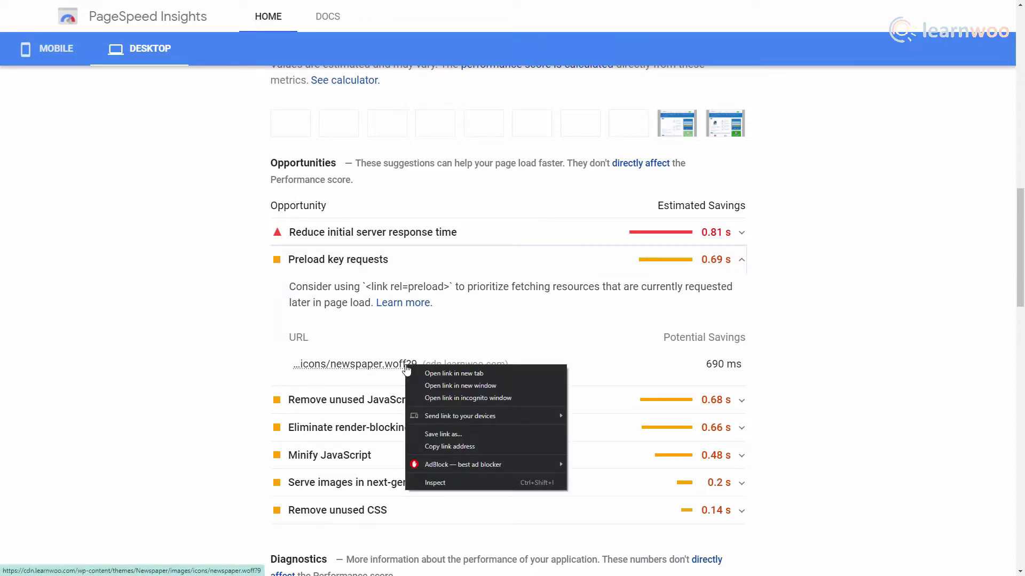
Copy the newspaper.woff font URL and insert it as a Pre* Party preload resource hint.
{"action": "left_click", "coordinate": [454, 446]}
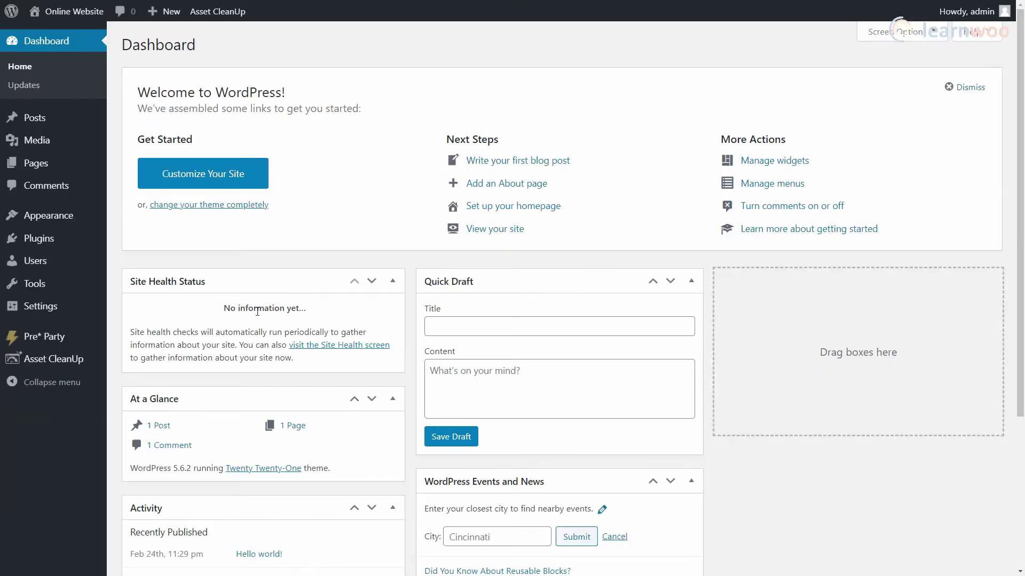
{"action": "left_click", "coordinate": [91, 339]}
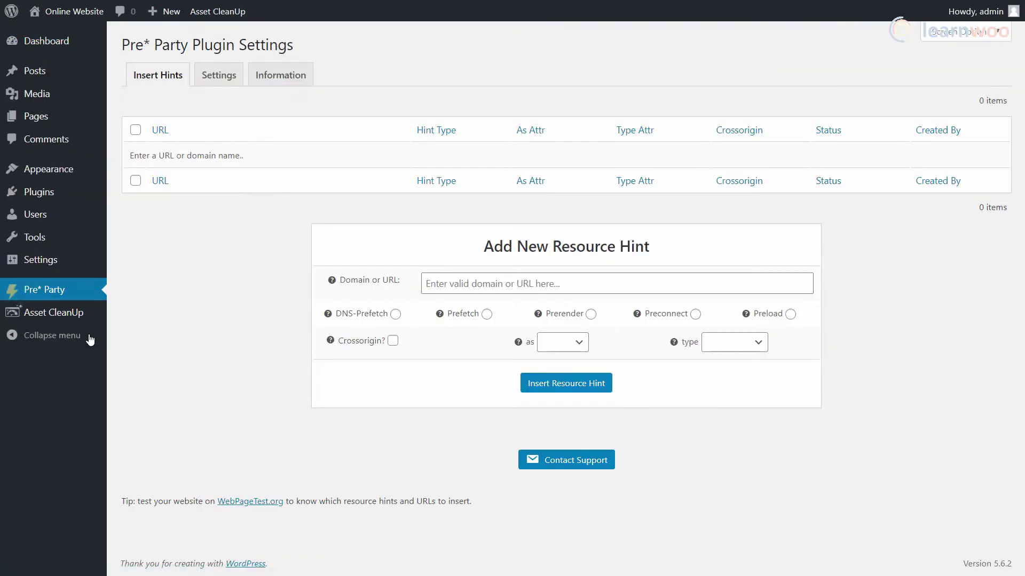
{"action": "left_click", "coordinate": [436, 283]}
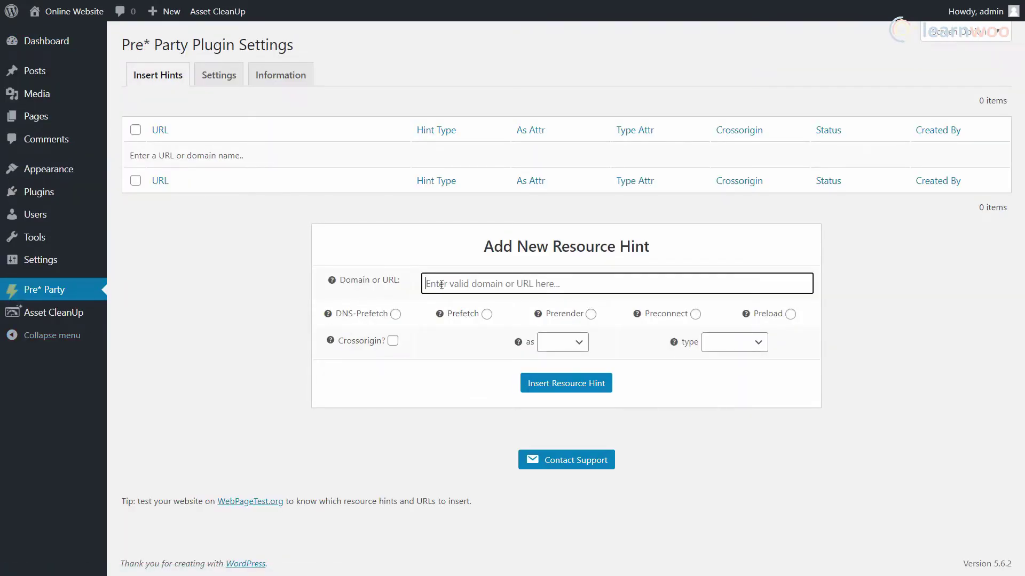
{"action": "right_click", "coordinate": [441, 285]}
{"action": "left_click", "coordinate": [480, 366]}
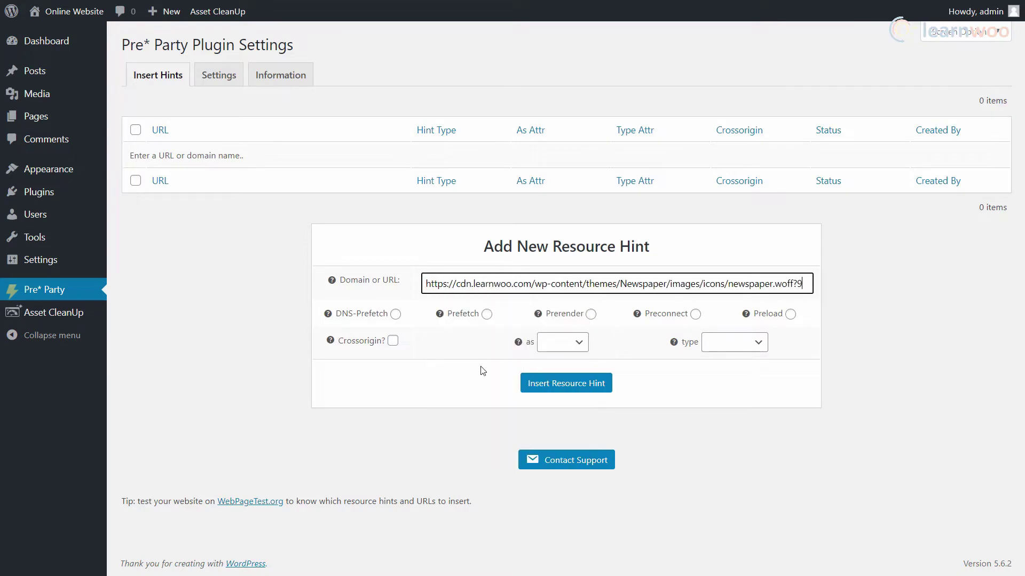
{"action": "left_click", "coordinate": [790, 316]}
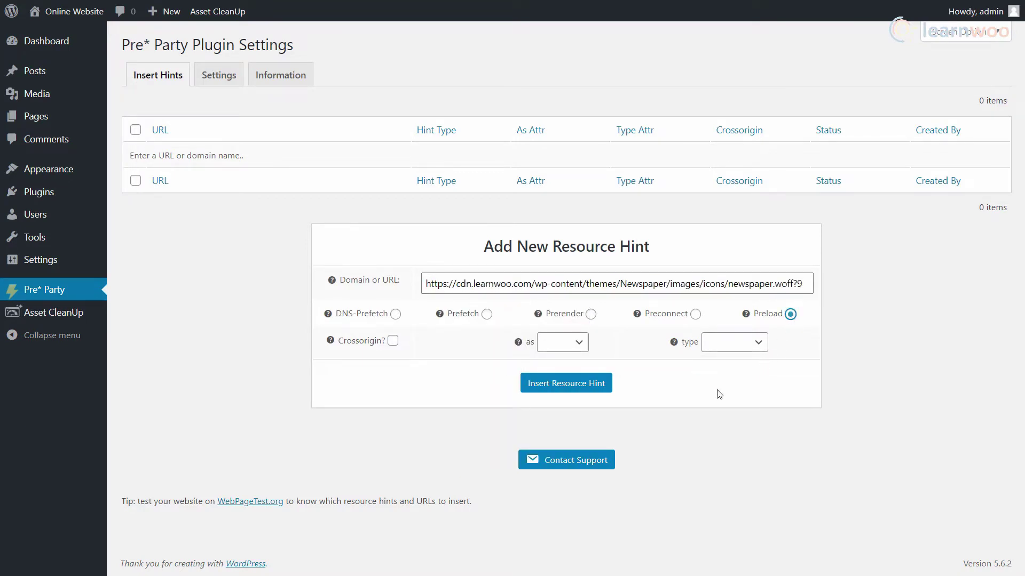
{"action": "left_click", "coordinate": [566, 388]}
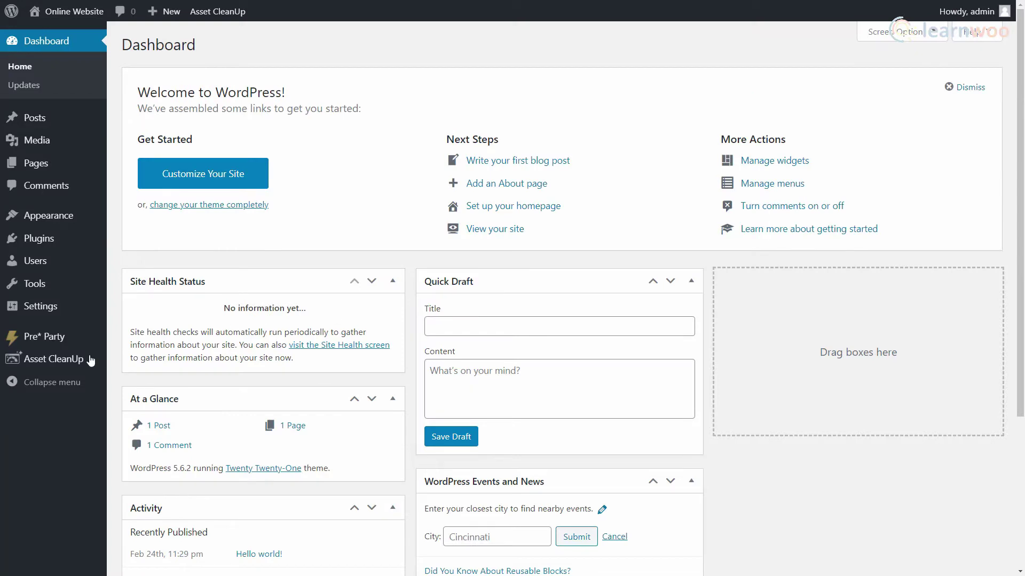
{"action": "mouse_move", "coordinate": [63, 364]}
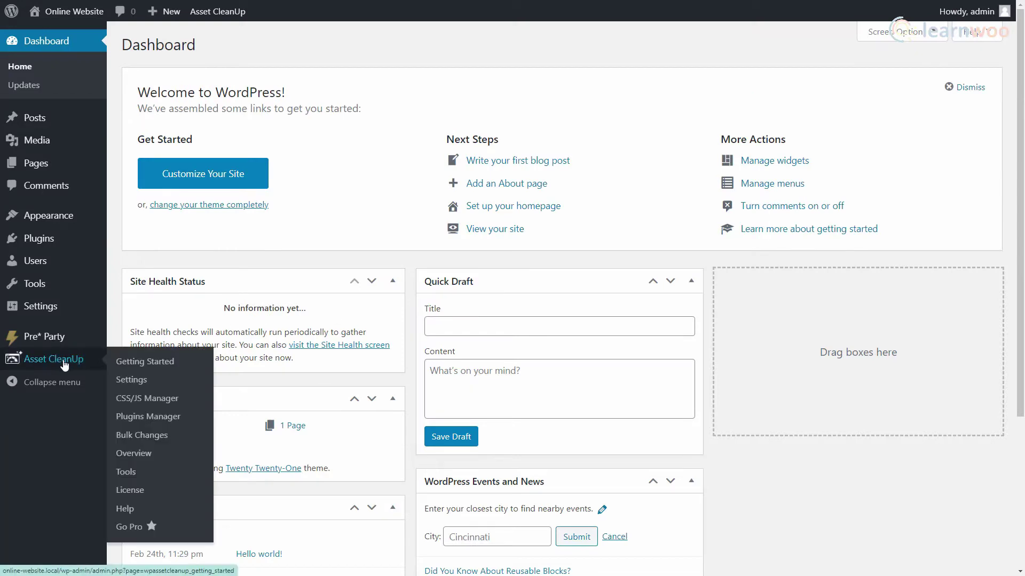
{"action": "left_click", "coordinate": [148, 402]}
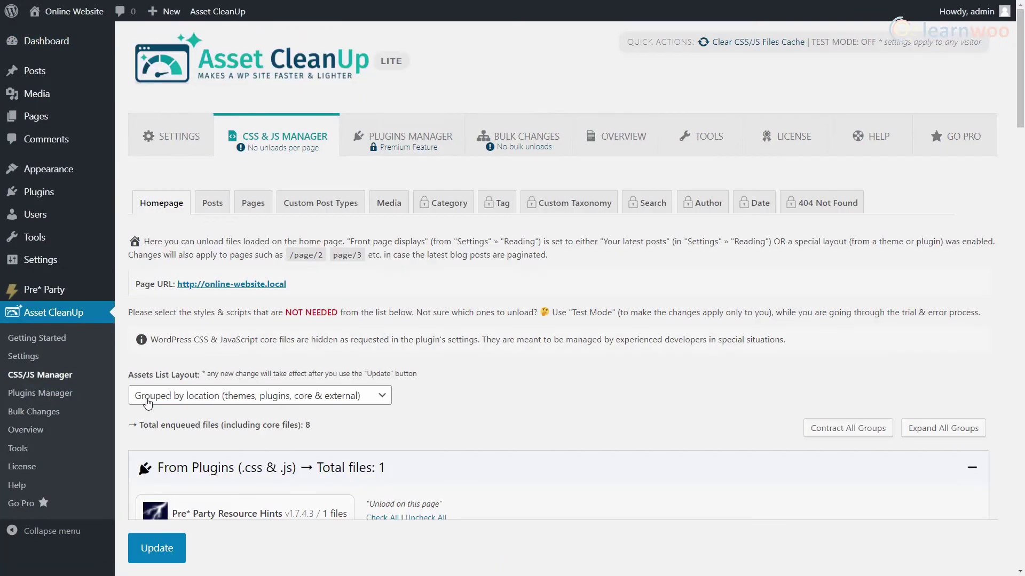
{"action": "scroll", "coordinate": [721, 354], "scroll_direction": "down", "scroll_amount": 4}
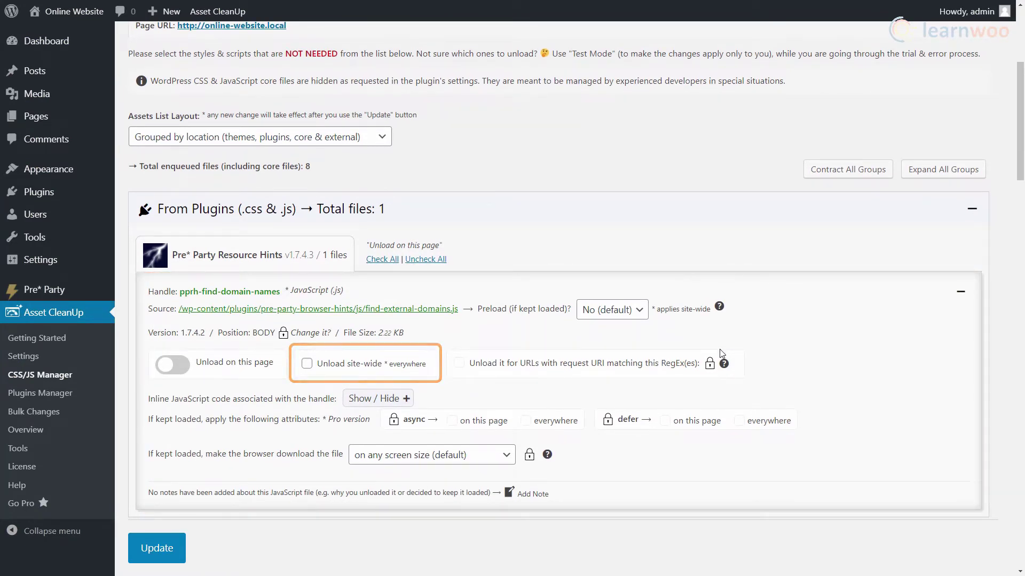
{"action": "scroll", "coordinate": [719, 349], "scroll_direction": "down", "scroll_amount": 7}
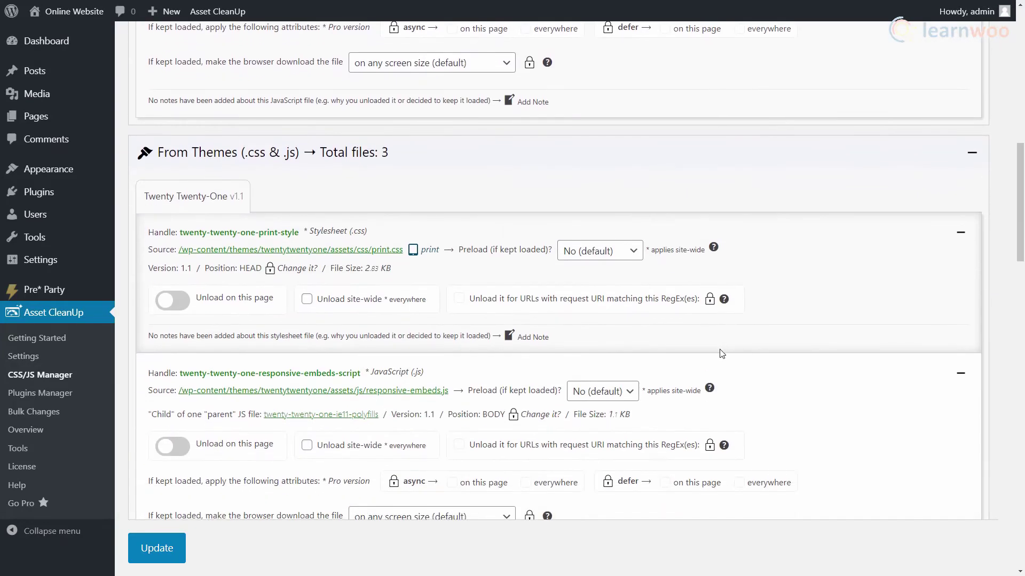
{"action": "scroll", "coordinate": [722, 354], "scroll_direction": "down", "scroll_amount": 10}
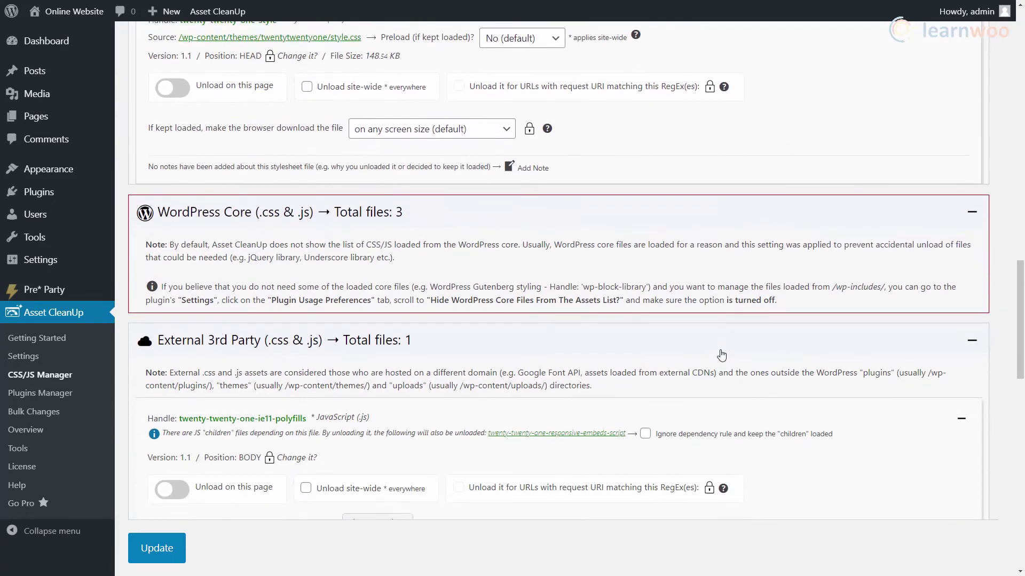
{"action": "scroll", "coordinate": [721, 354], "scroll_direction": "down", "scroll_amount": 4}
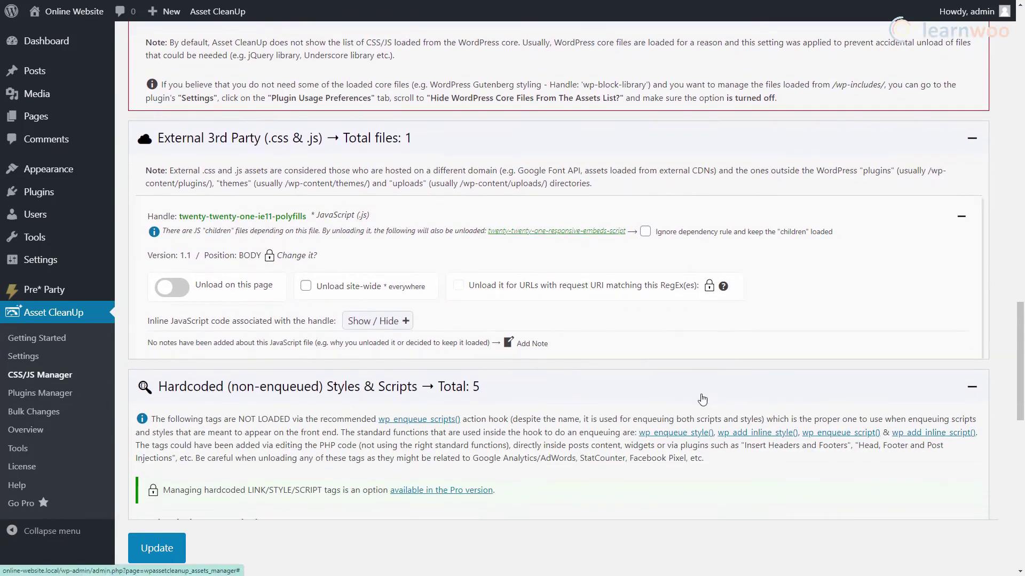
Turn on CSS Files Minification and JavaScript minification in Asset CleanUp settings.
{"action": "left_click", "coordinate": [37, 359]}
{"action": "left_click", "coordinate": [263, 334]}
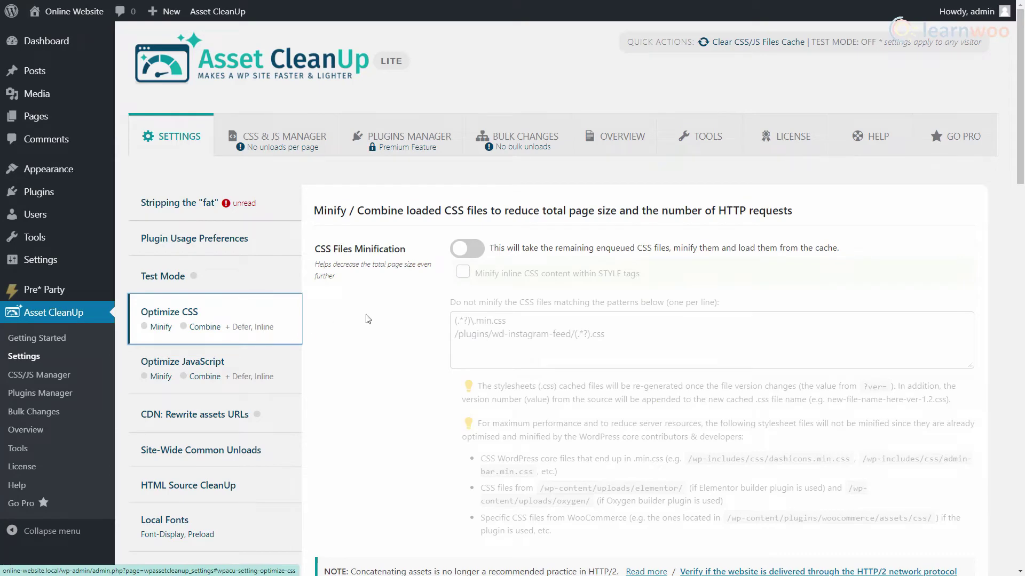
{"action": "left_click", "coordinate": [467, 249]}
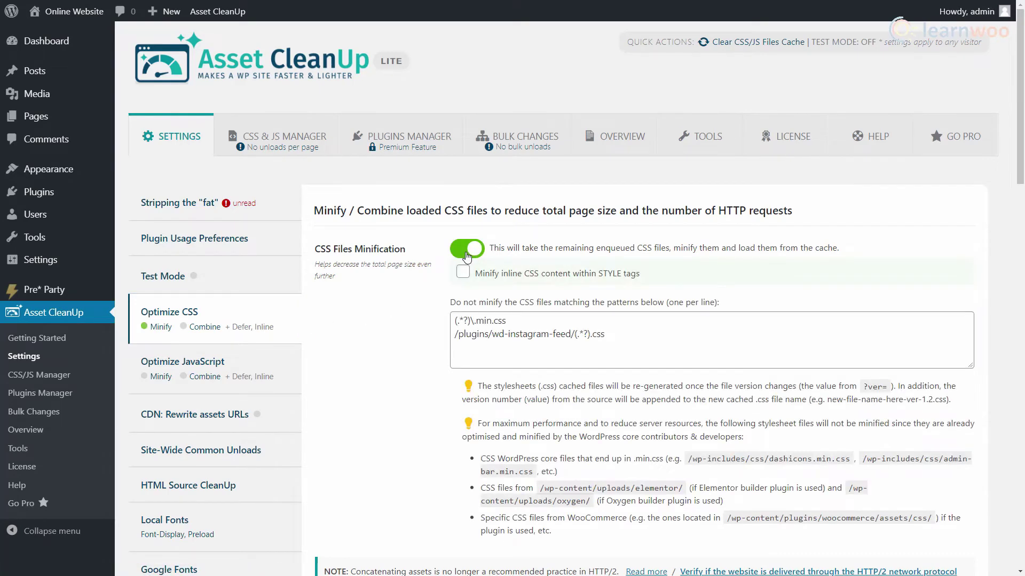
{"action": "left_click", "coordinate": [277, 378]}
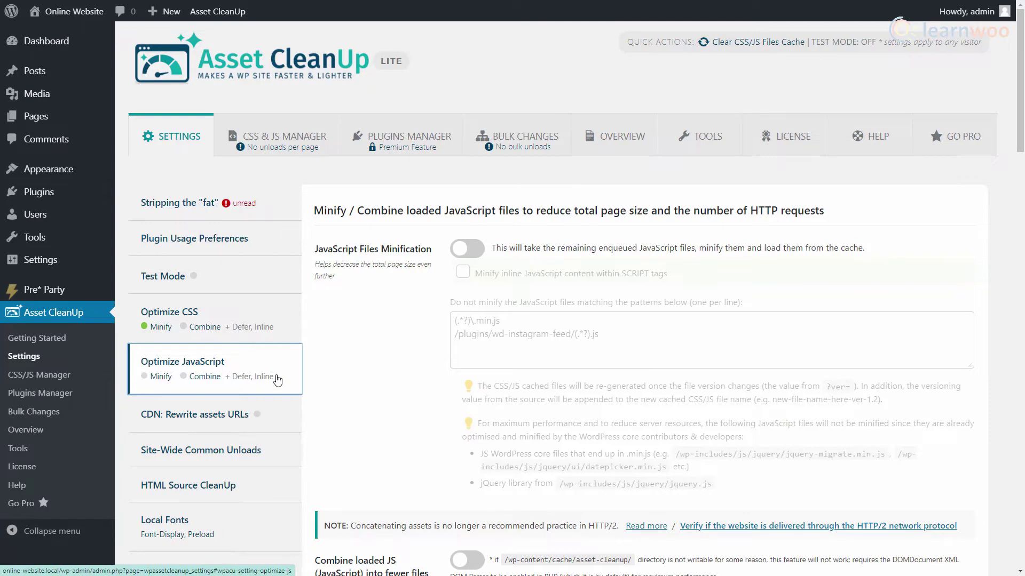
{"action": "left_click", "coordinate": [462, 249]}
{"action": "left_click", "coordinate": [282, 333]}
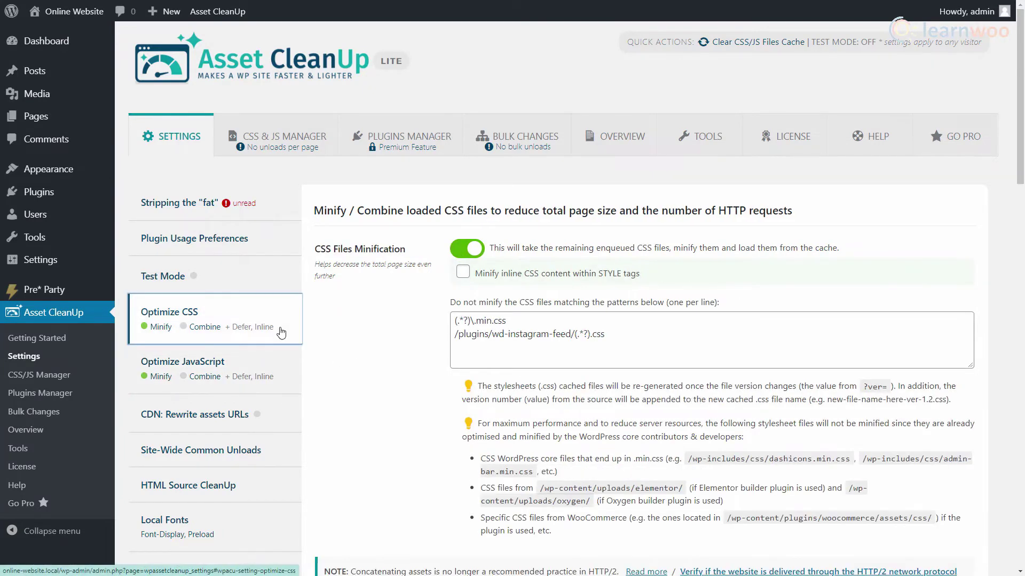
{"action": "scroll", "coordinate": [640, 317], "scroll_direction": "down", "scroll_amount": 13}
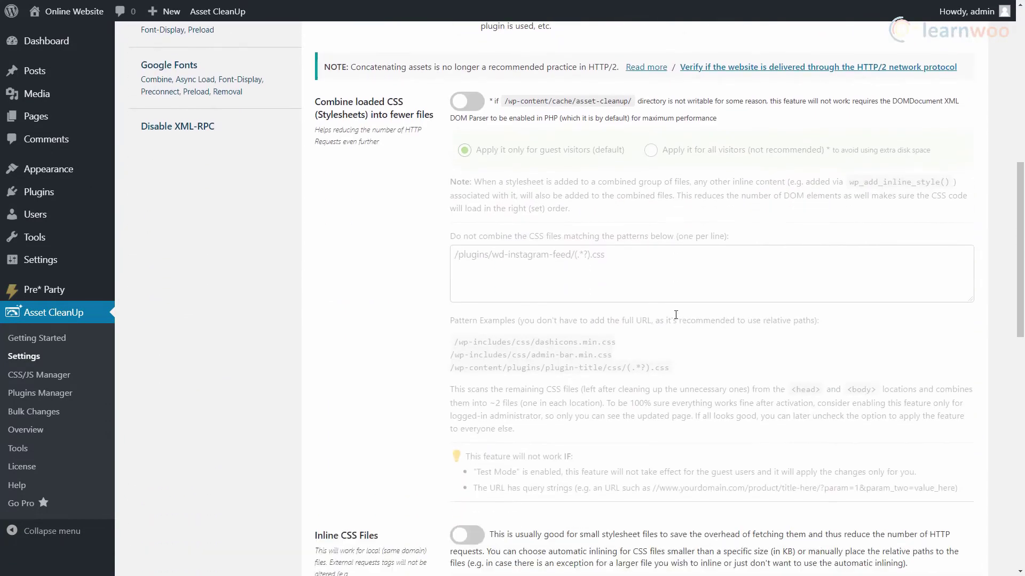
{"action": "scroll", "coordinate": [677, 319], "scroll_direction": "down", "scroll_amount": 8}
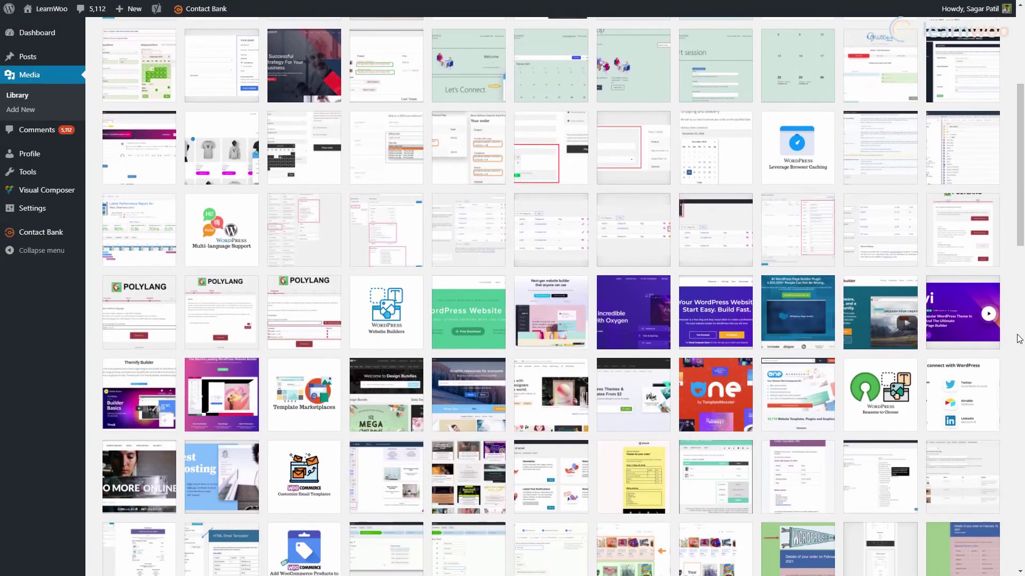
{"action": "scroll", "coordinate": [1018, 339], "scroll_direction": "down", "scroll_amount": 10}
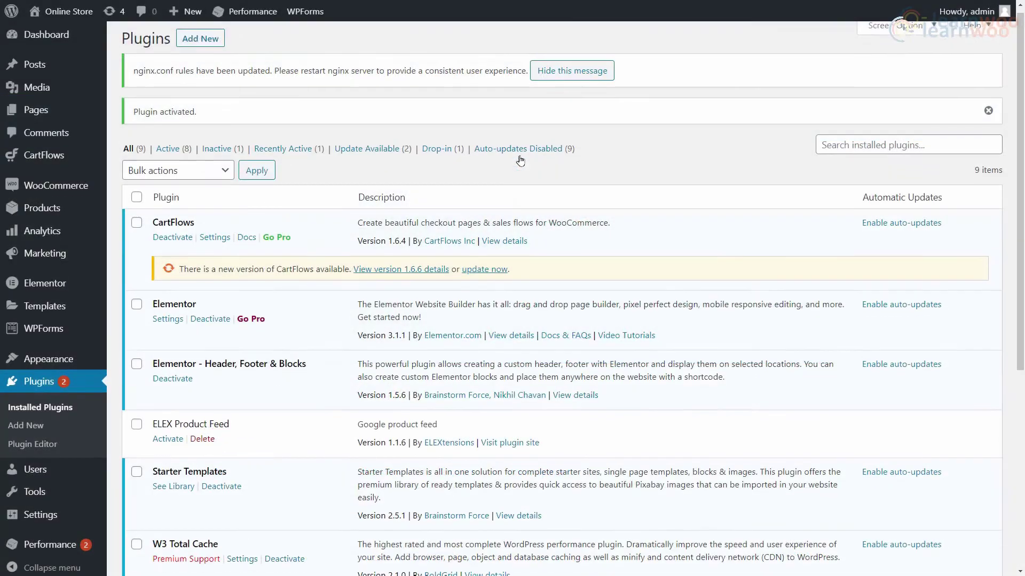
Go from W3 Total Cache's plugin settings to the Performance > Browser Cache page.
{"action": "scroll", "coordinate": [446, 218], "scroll_direction": "down", "scroll_amount": 5}
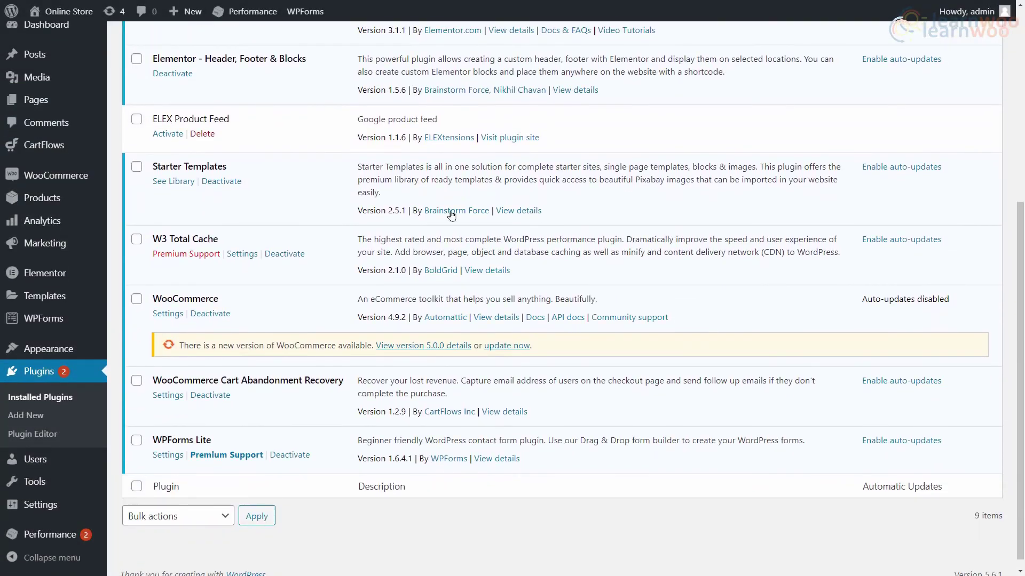
{"action": "left_click", "coordinate": [243, 254]}
{"action": "left_click", "coordinate": [456, 101]}
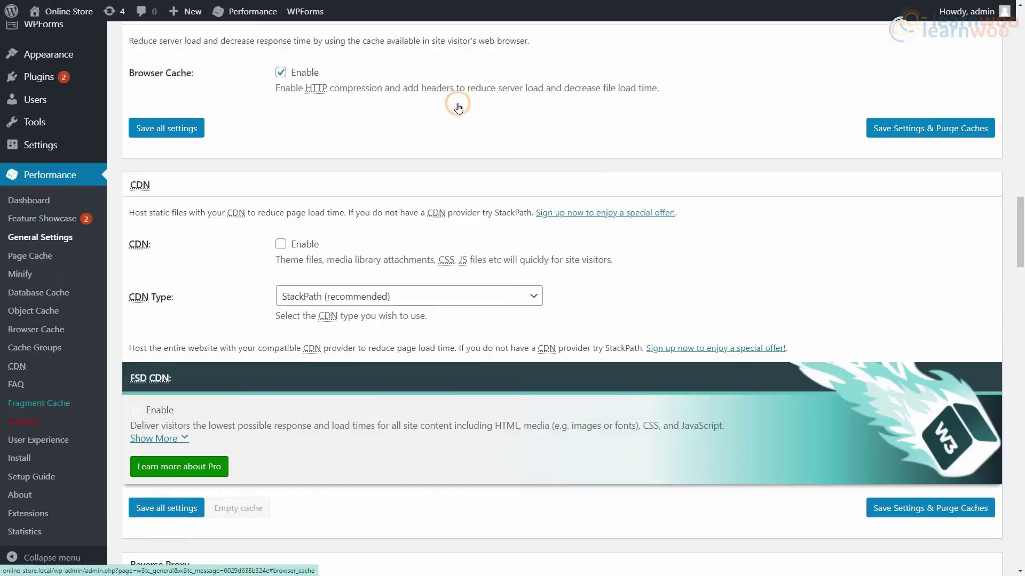
{"action": "scroll", "coordinate": [460, 109], "scroll_direction": "up", "scroll_amount": 2}
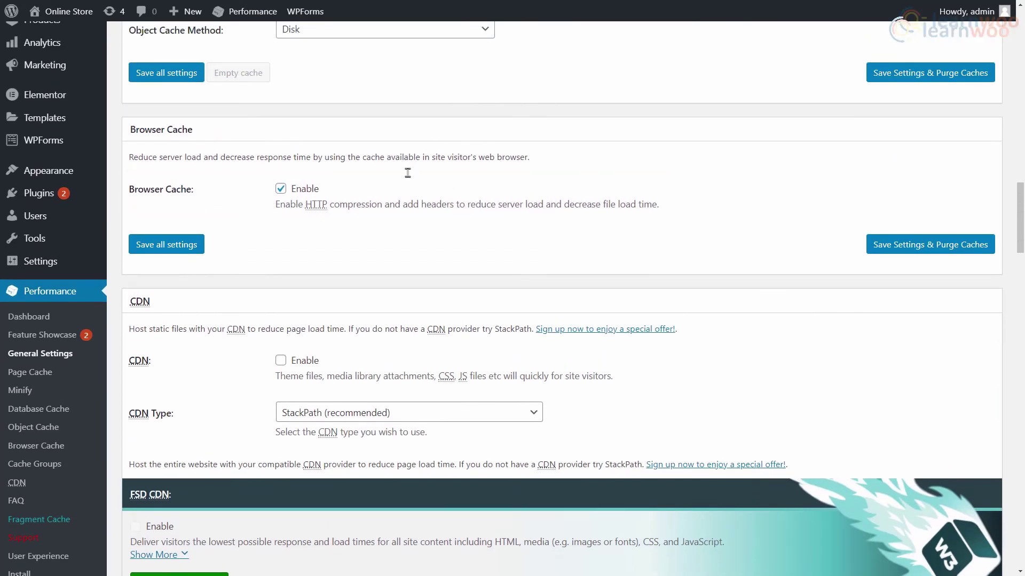
{"action": "left_click", "coordinate": [57, 448]}
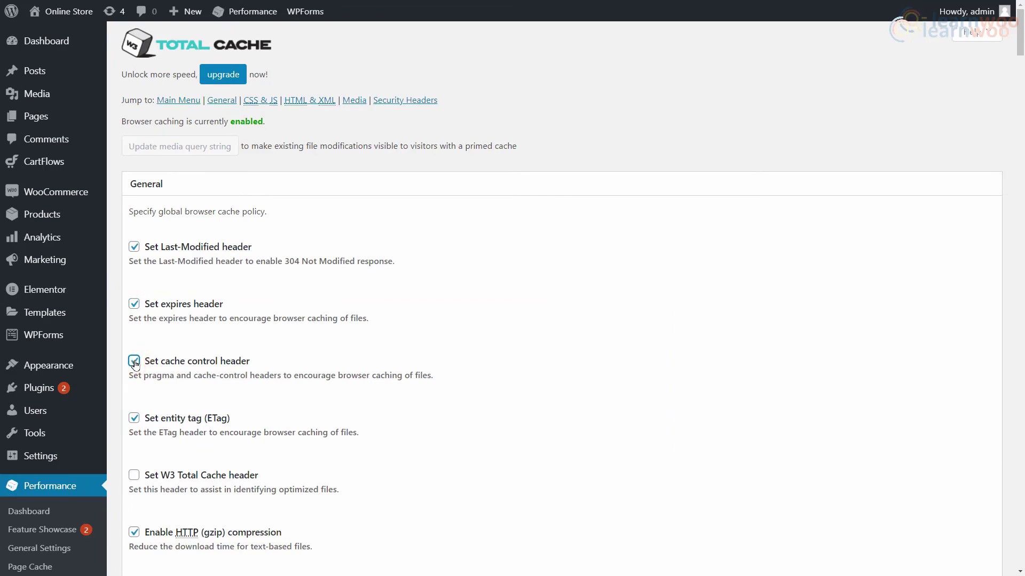
Save all browser cache settings with the expires and cache-control headers enabled.
{"action": "scroll", "coordinate": [148, 366], "scroll_direction": "down", "scroll_amount": 15}
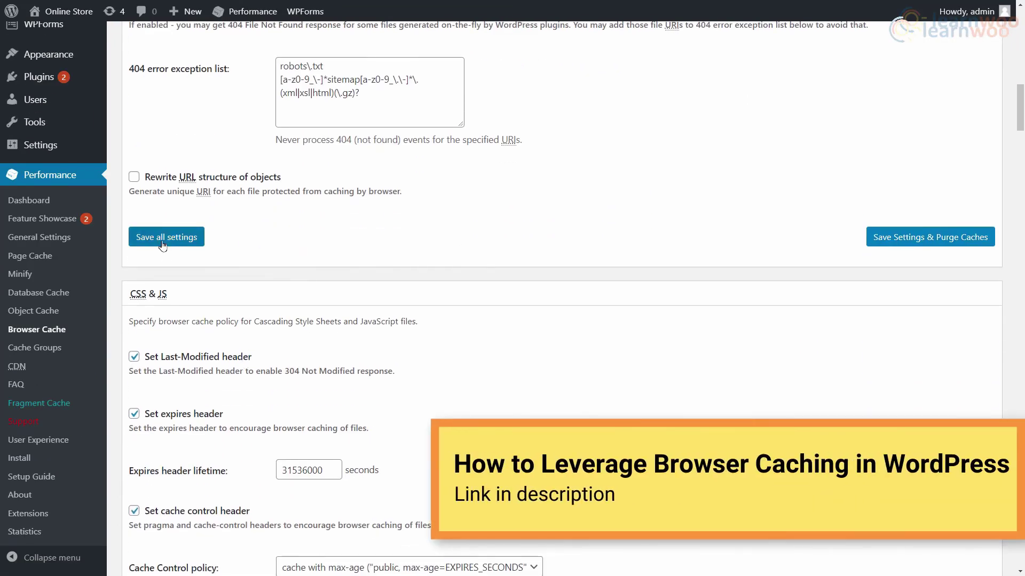
{"action": "left_click", "coordinate": [163, 243]}
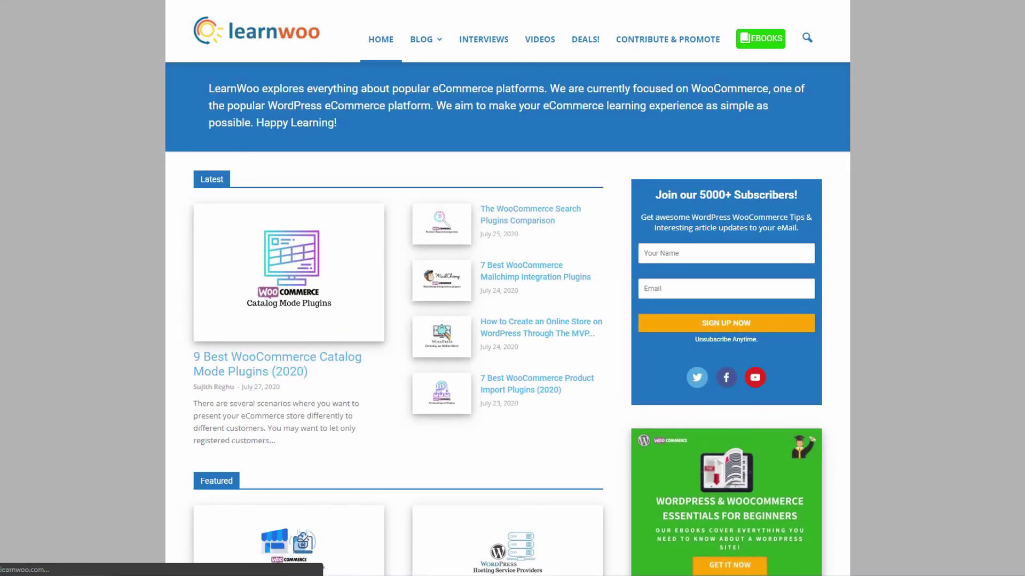
Scroll the LearnWoo homepage through its Latest, Featured and How To sections.
{"action": "scroll", "coordinate": [508, 288], "scroll_direction": "down", "scroll_amount": 3}
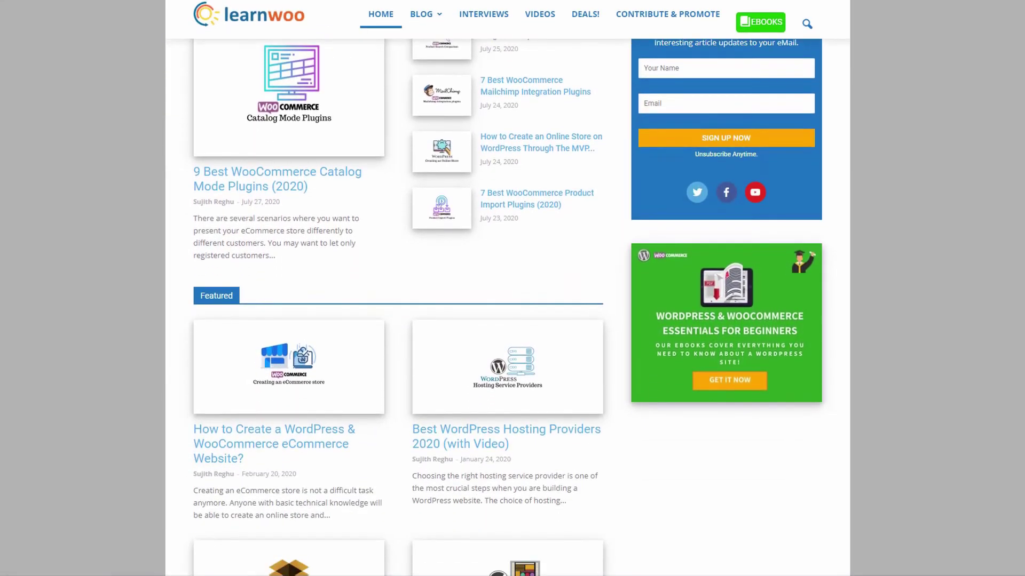
{"action": "scroll", "coordinate": [508, 288], "scroll_direction": "down", "scroll_amount": 6}
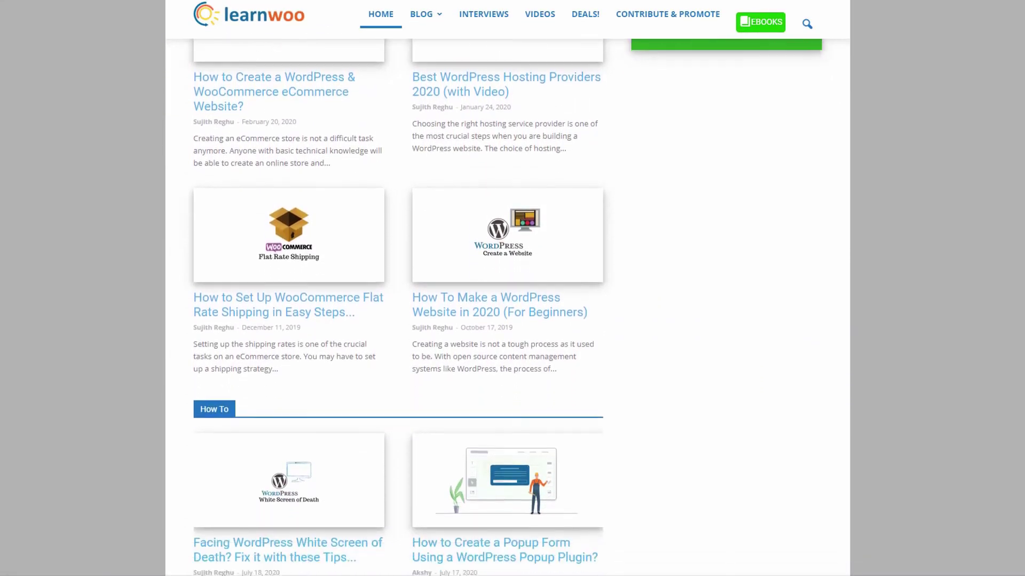
{"action": "scroll", "coordinate": [507, 288], "scroll_direction": "down", "scroll_amount": 4}
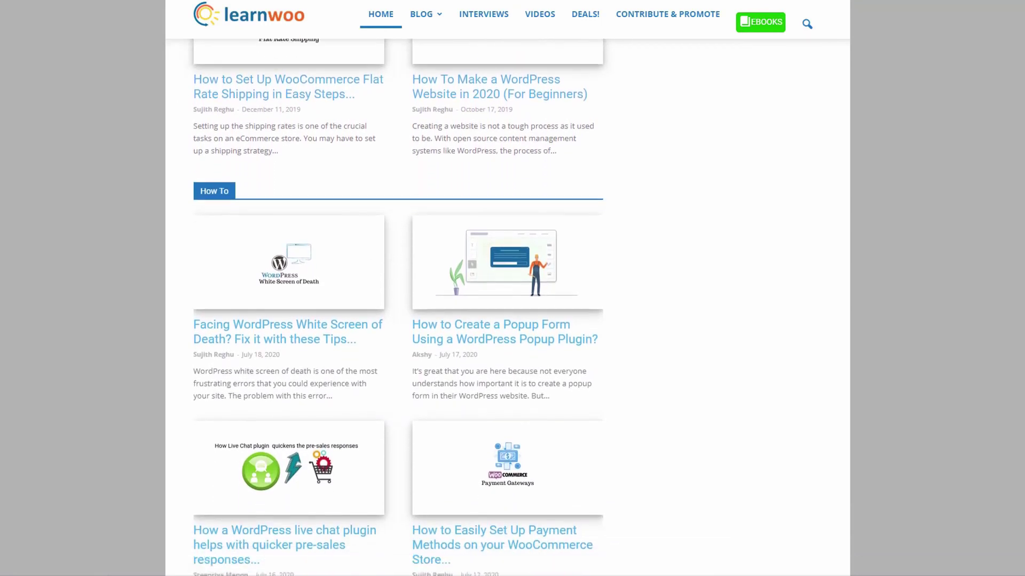